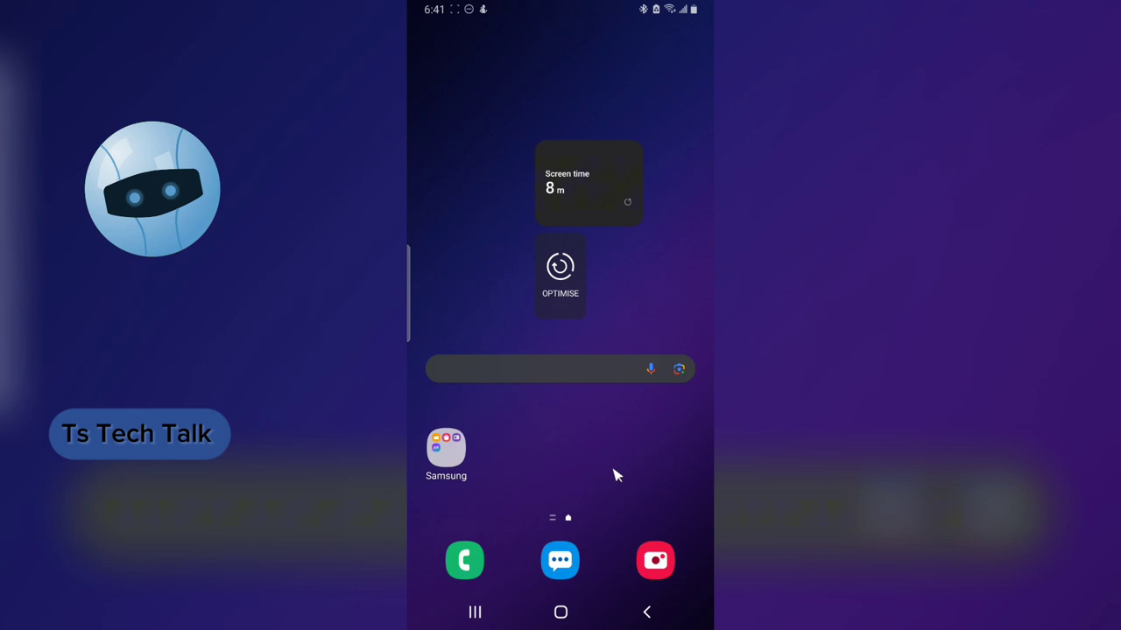
Swipe up on the home screen to show the full app drawer
{"action": "left_click_drag", "start_coordinate": [628, 443], "coordinate": [612, 289]}
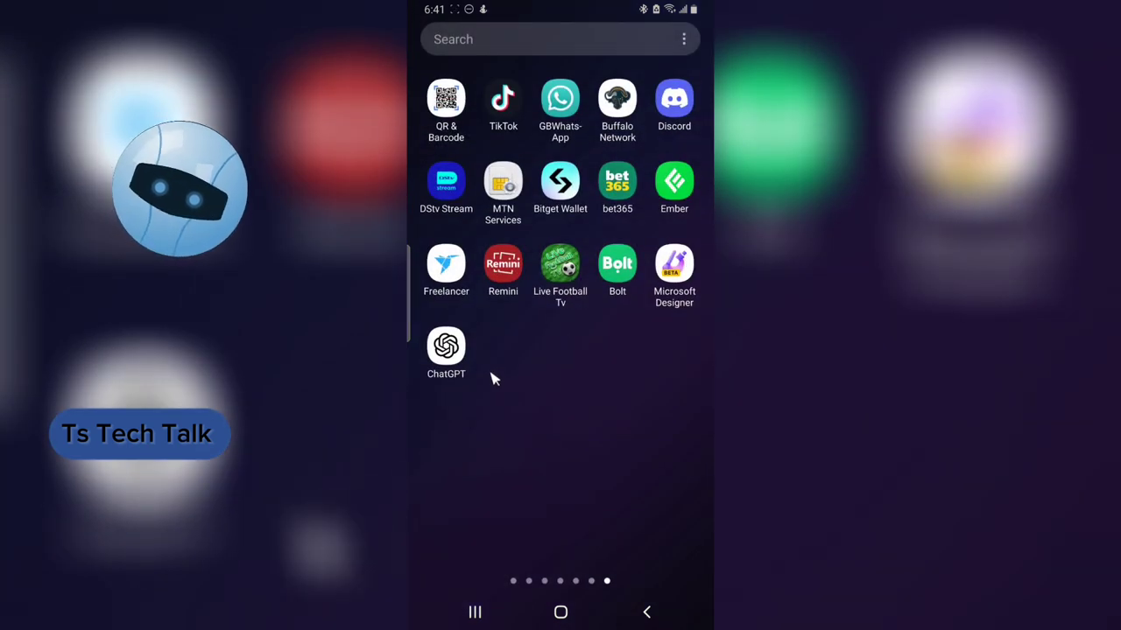
Launch ChatGPT, scroll through the History list of past chats, then return and reopen the side menu
{"action": "left_click", "coordinate": [447, 346]}
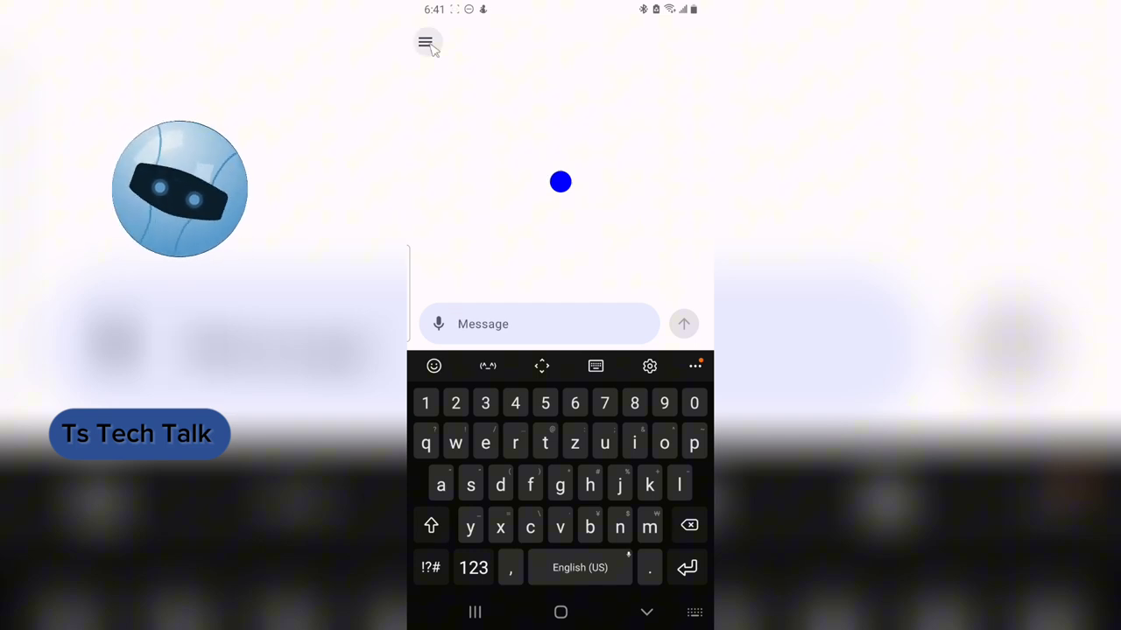
{"action": "left_click", "coordinate": [426, 43]}
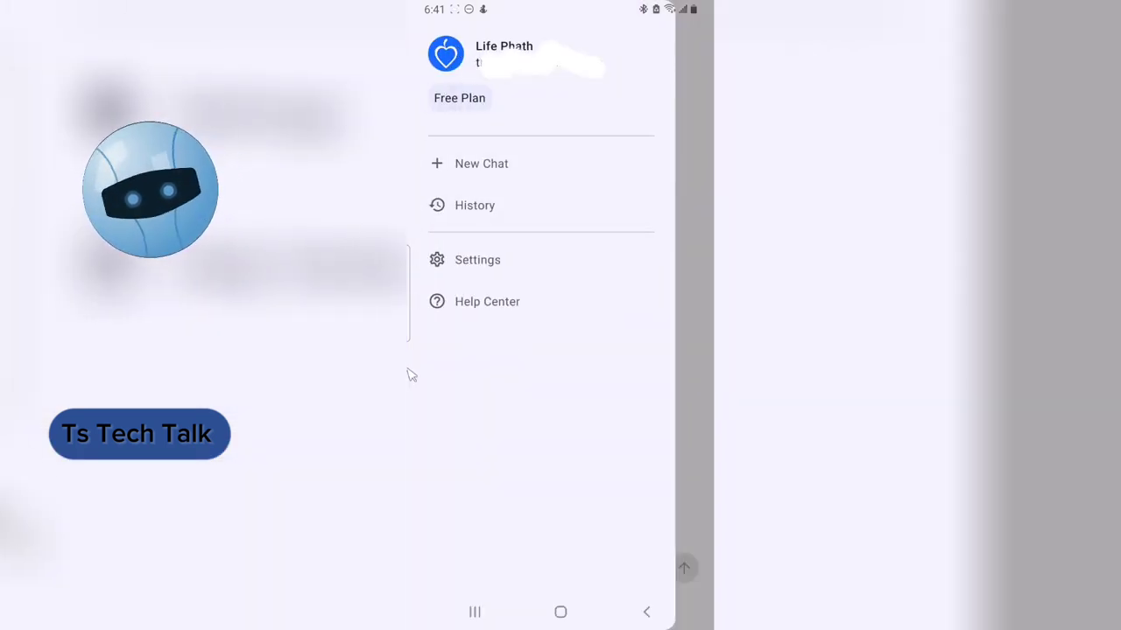
{"action": "left_click", "coordinate": [519, 214]}
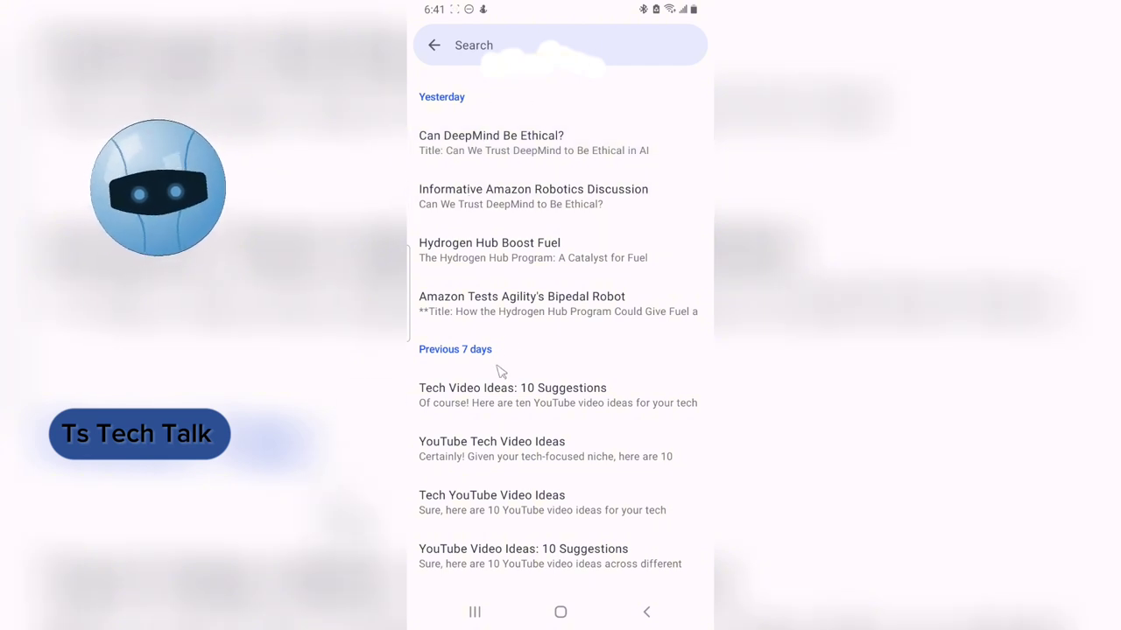
{"action": "scroll", "coordinate": [503, 363], "scroll_direction": "down", "scroll_amount": 4}
{"action": "scroll", "coordinate": [505, 357], "scroll_direction": "down", "scroll_amount": 5}
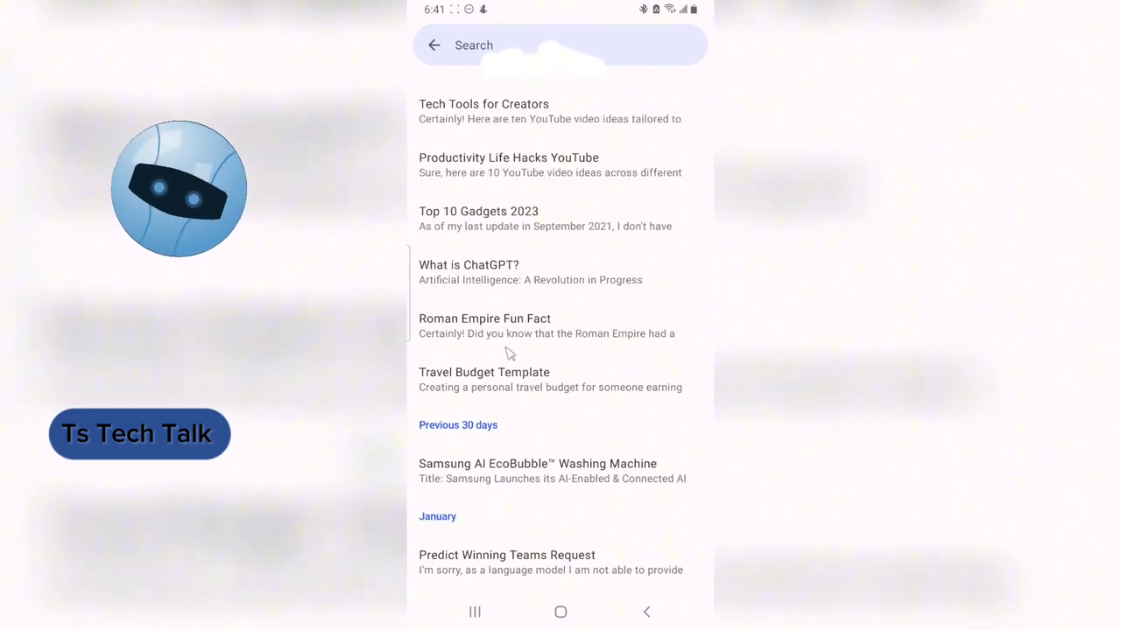
{"action": "left_click", "coordinate": [434, 45]}
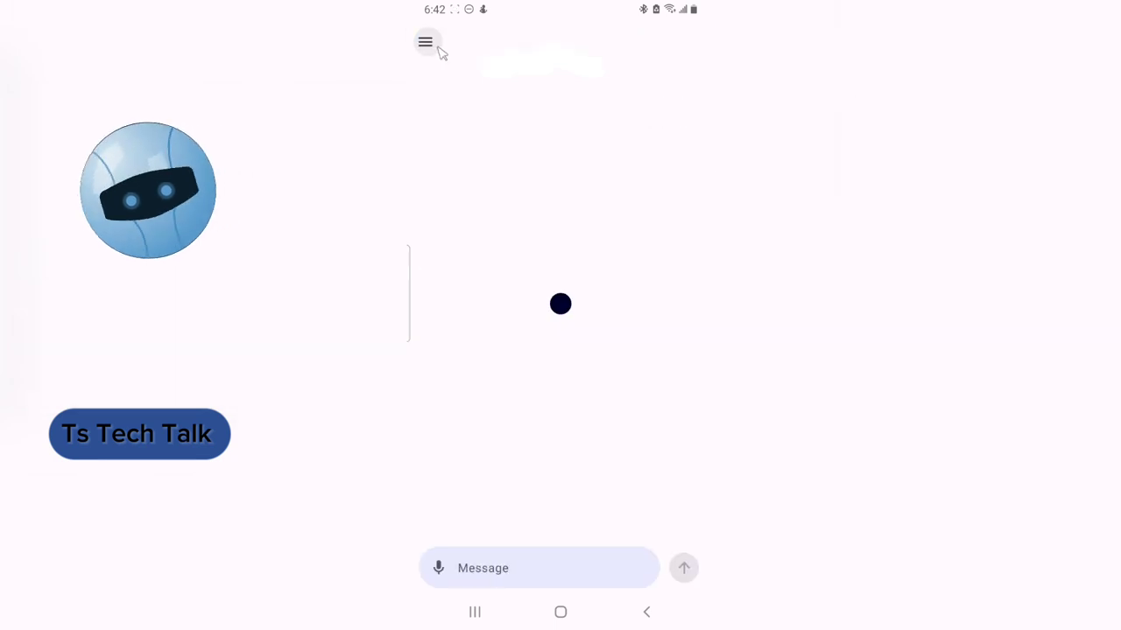
{"action": "left_click", "coordinate": [429, 43]}
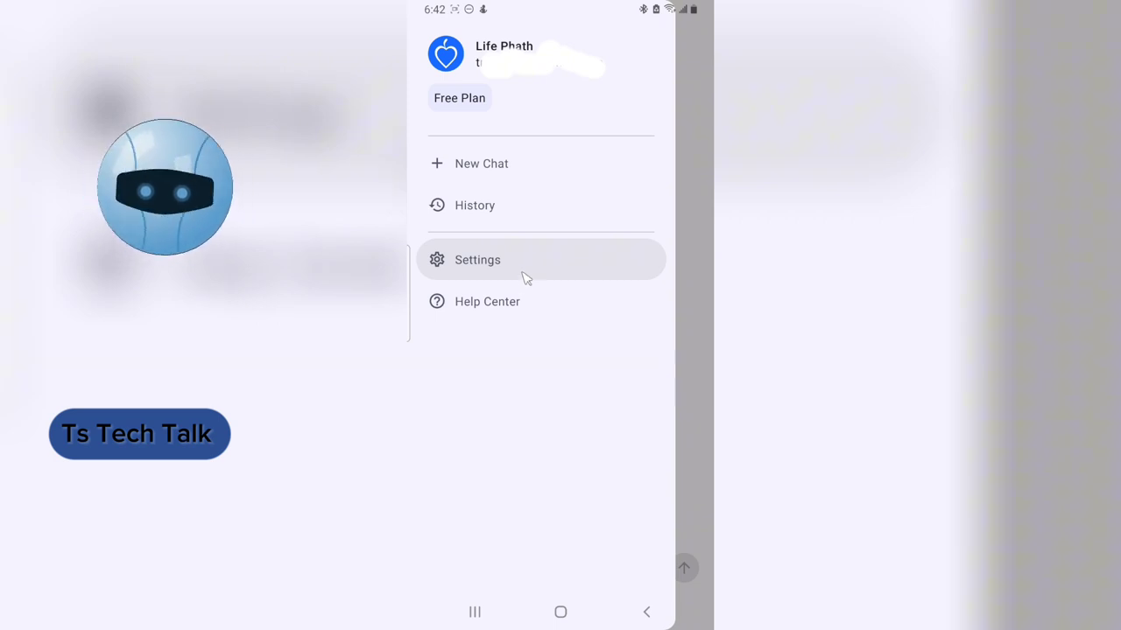
Go to Settings > Data Controls and mark the Chat History & Training and Clear Chat History options
{"action": "left_click", "coordinate": [528, 273]}
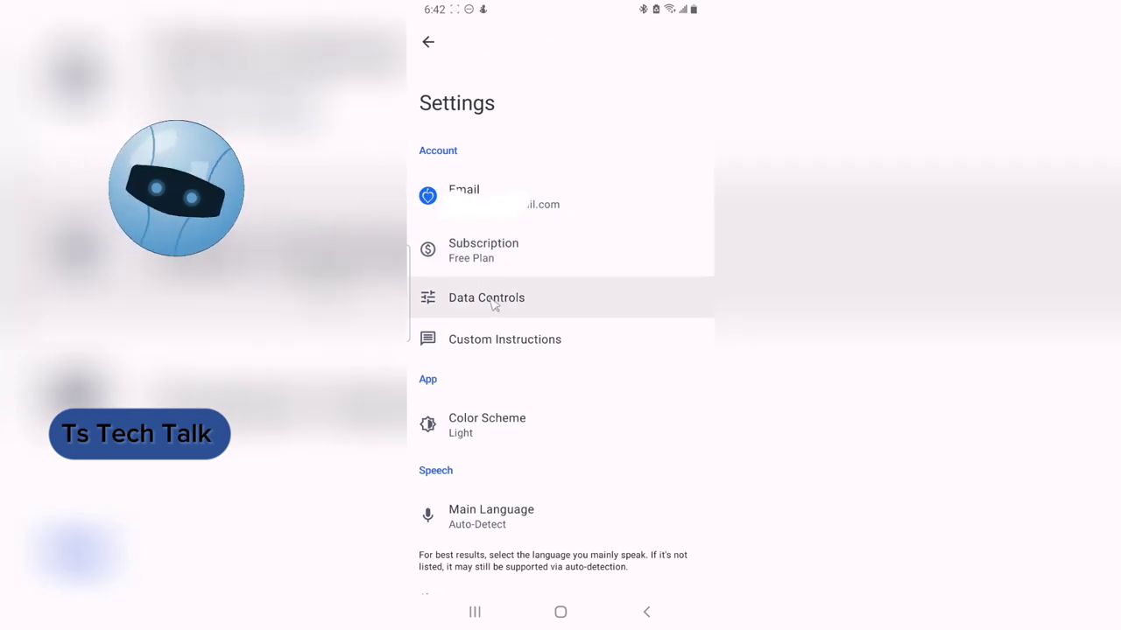
{"action": "left_click", "coordinate": [495, 302]}
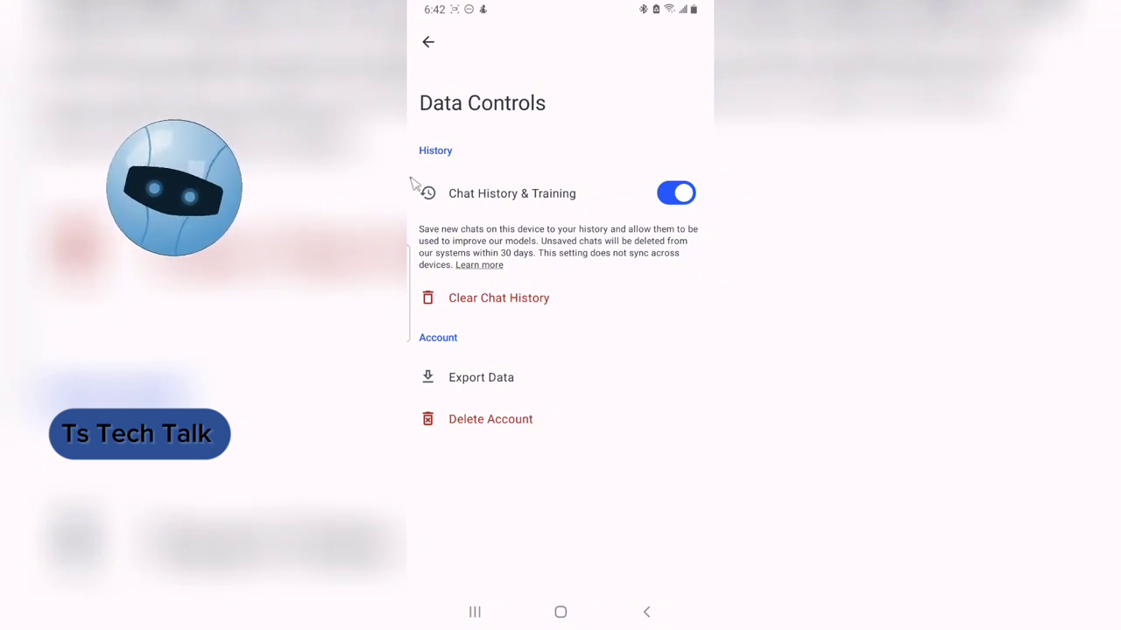
{"action": "mouse_move", "coordinate": [412, 180]}
{"action": "left_mouse_down"}
{"action": "mouse_move", "coordinate": [409, 263]}
{"action": "mouse_move", "coordinate": [440, 281]}
{"action": "mouse_move", "coordinate": [669, 295]}
{"action": "mouse_move", "coordinate": [696, 281]}
{"action": "mouse_move", "coordinate": [711, 235]}
{"action": "mouse_move", "coordinate": [710, 177]}
{"action": "mouse_move", "coordinate": [656, 163]}
{"action": "mouse_move", "coordinate": [573, 179]}
{"action": "mouse_move", "coordinate": [426, 178]}
{"action": "left_mouse_up"}
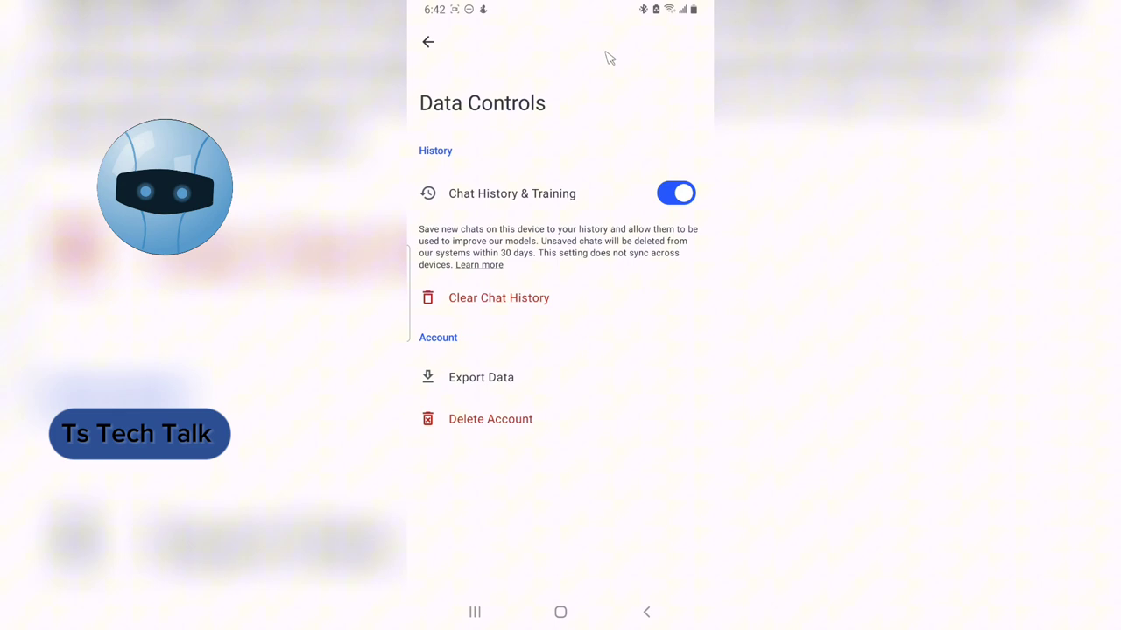
{"action": "mouse_move", "coordinate": [549, 368]}
{"action": "left_mouse_down"}
{"action": "mouse_move", "coordinate": [428, 366]}
{"action": "mouse_move", "coordinate": [412, 401]}
{"action": "mouse_move", "coordinate": [570, 370]}
{"action": "mouse_move", "coordinate": [545, 374]}
{"action": "left_mouse_up"}
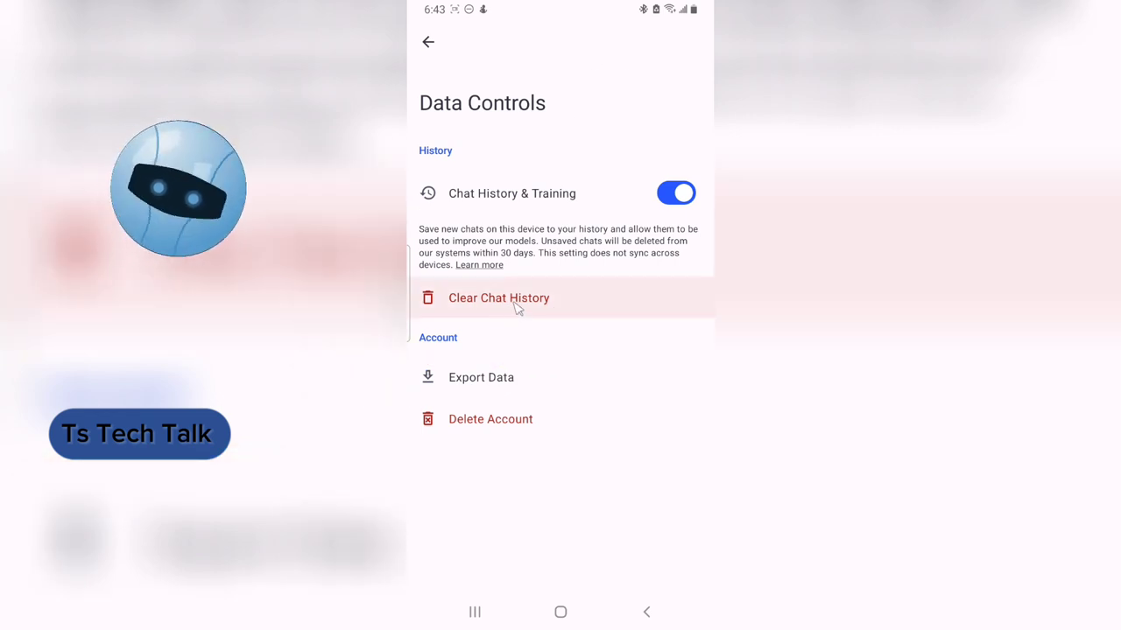
Clear all chats from the history and confirm the permanent deletion
{"action": "left_click", "coordinate": [517, 302]}
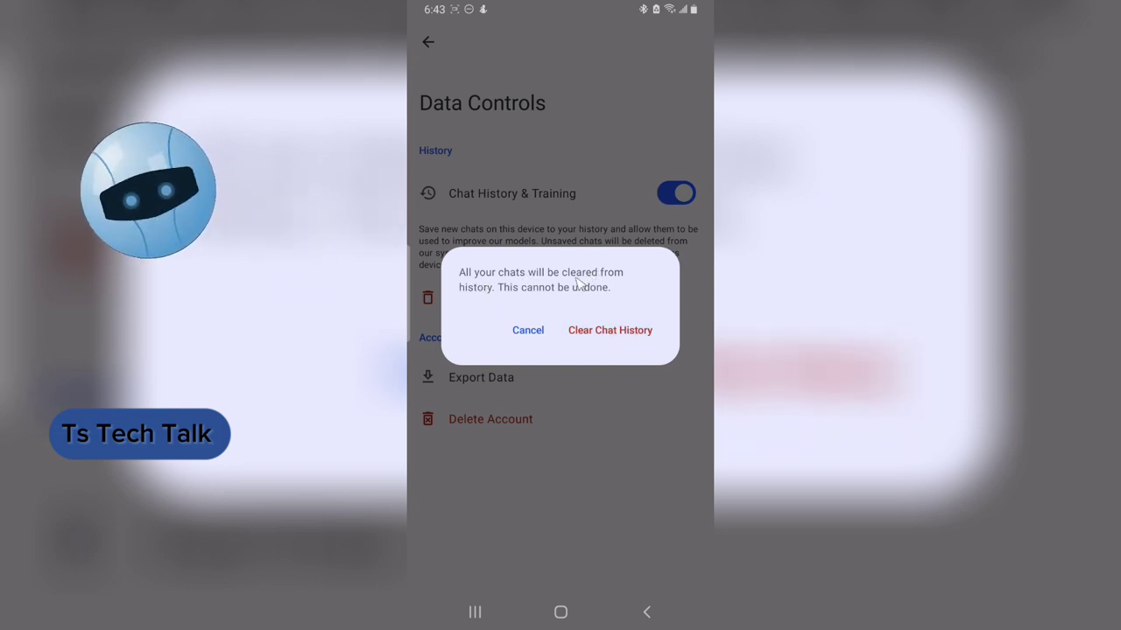
{"action": "left_click", "coordinate": [627, 324]}
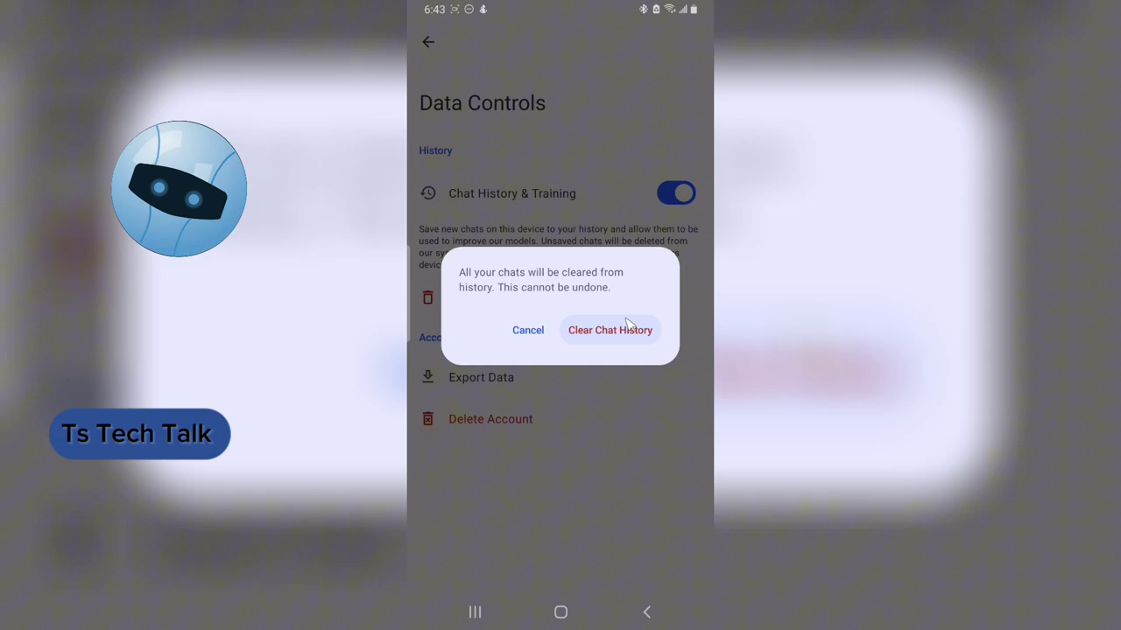
{"action": "left_click", "coordinate": [627, 338]}
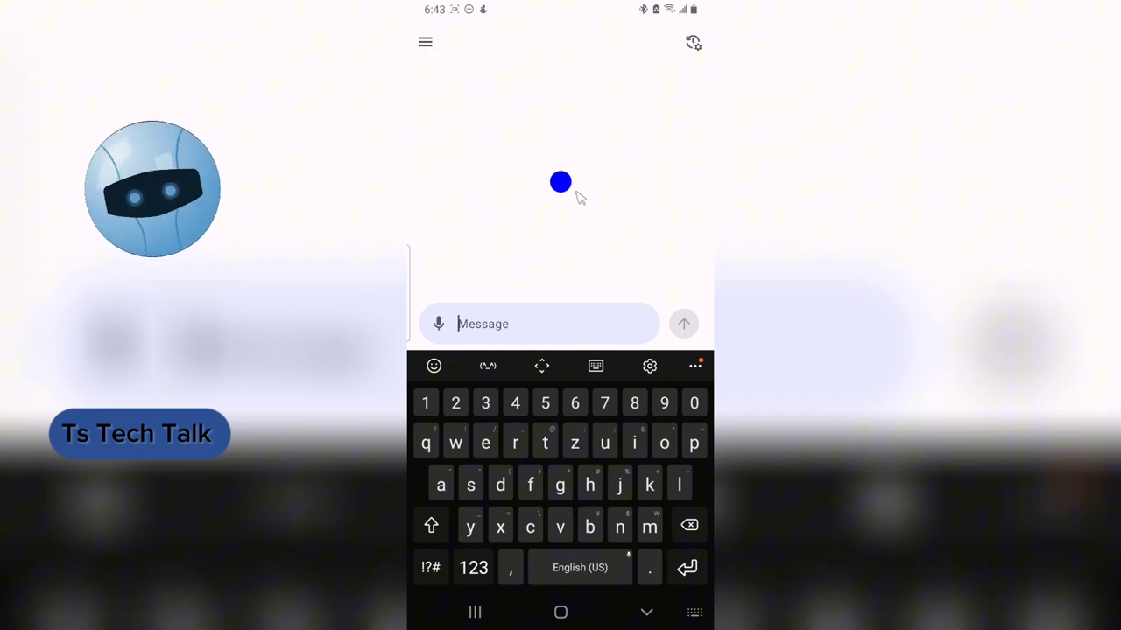
{"action": "left_click", "coordinate": [426, 44]}
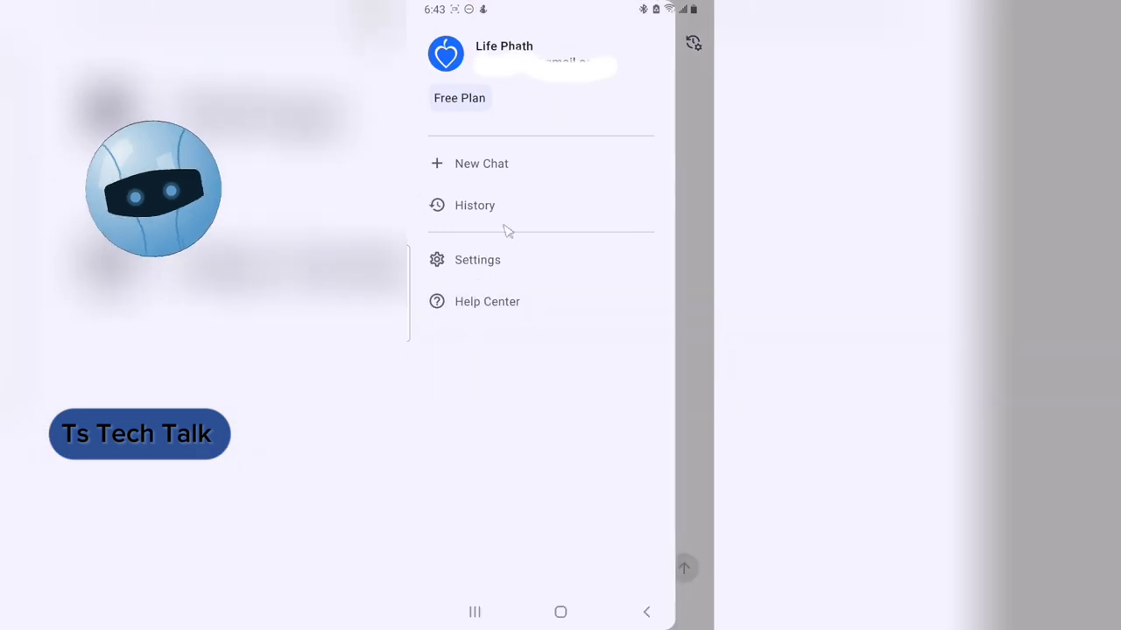
{"action": "left_click", "coordinate": [504, 216]}
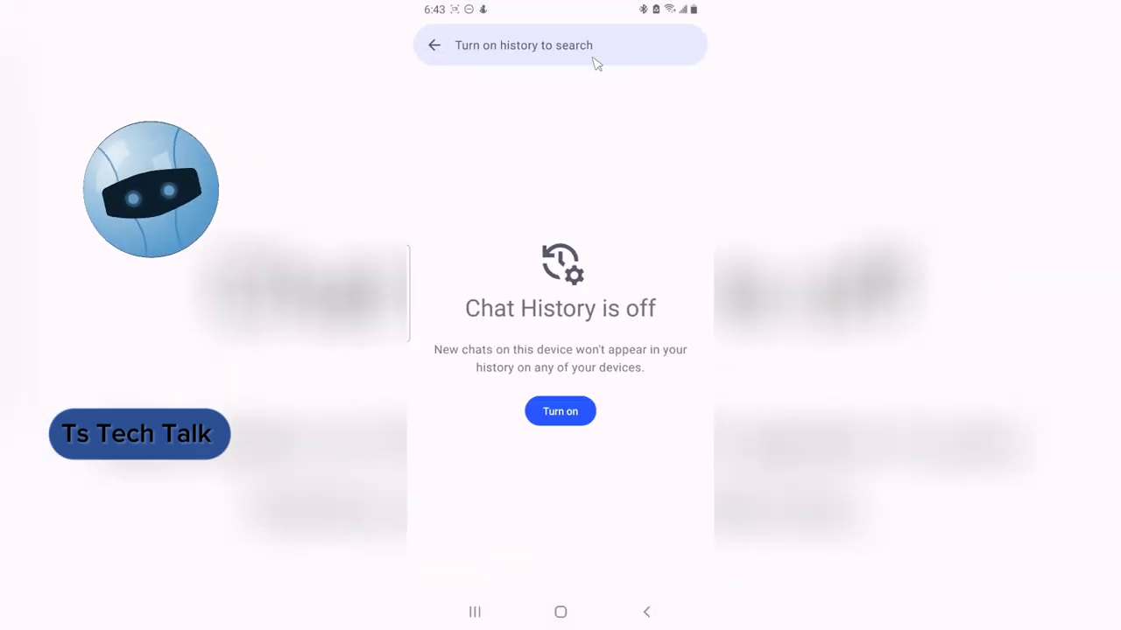
{"action": "mouse_move", "coordinate": [648, 419]}
{"action": "left_mouse_down"}
{"action": "mouse_move", "coordinate": [490, 409]}
{"action": "mouse_move", "coordinate": [653, 400]}
{"action": "left_mouse_up"}
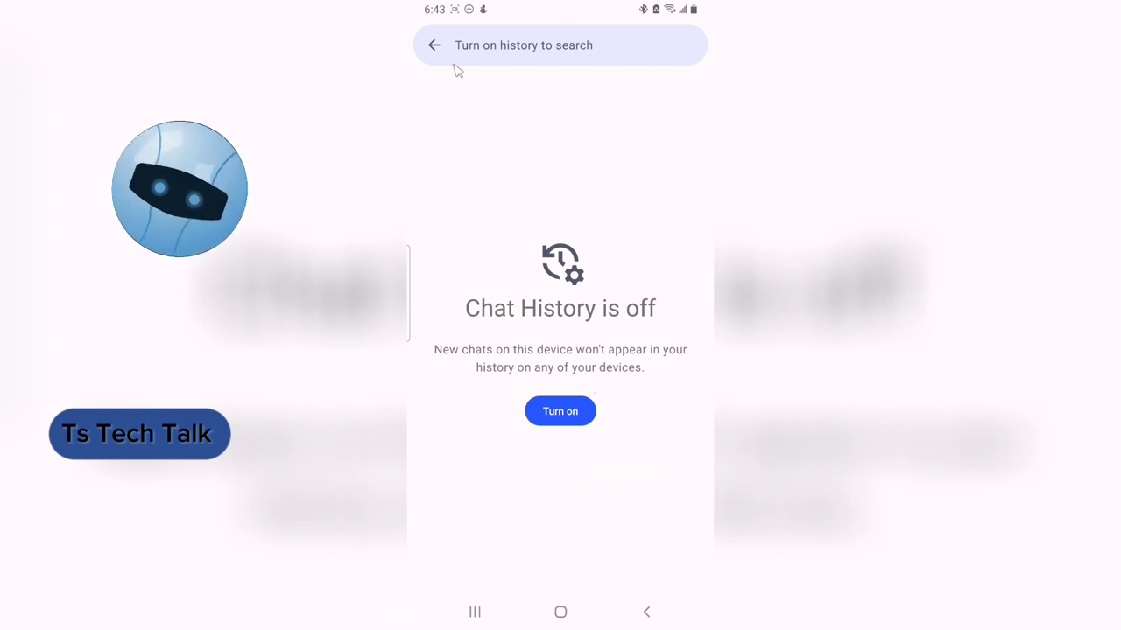
{"action": "left_click", "coordinate": [435, 46]}
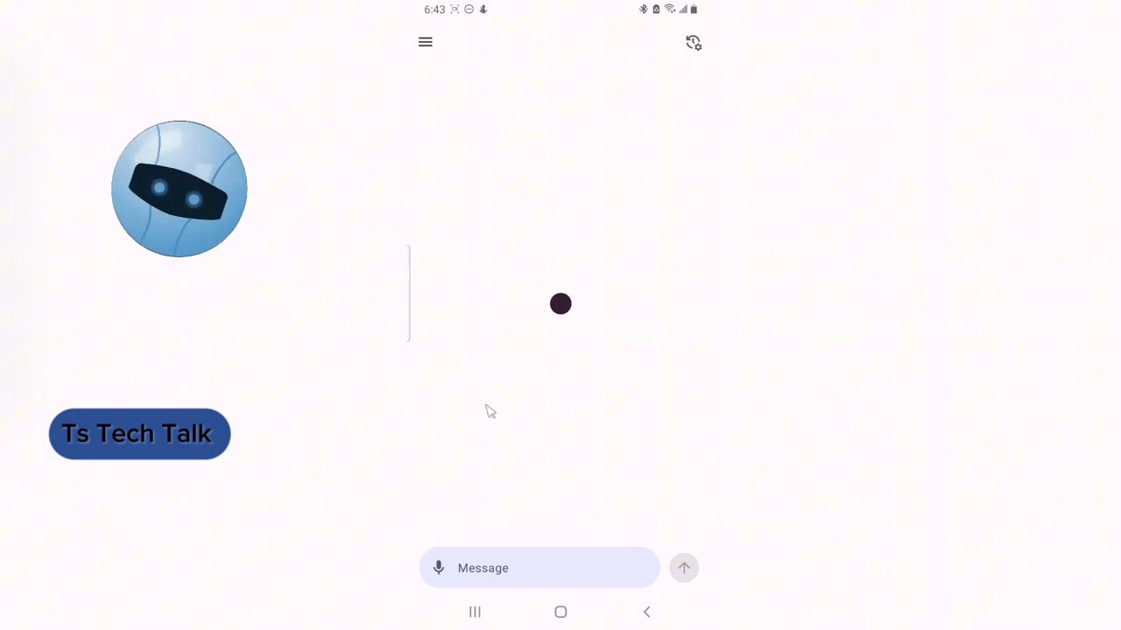
Ask ChatGPT 'what is an ai'
{"action": "left_click", "coordinate": [525, 569]}
{"action": "type", "text": "what is an ai"}
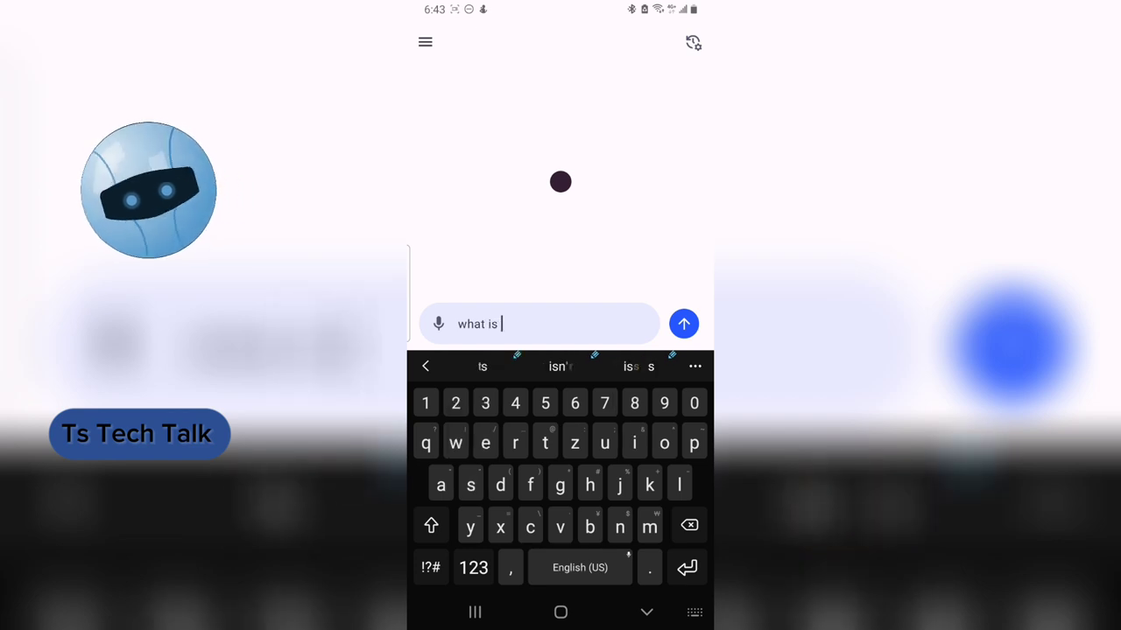
{"action": "left_click", "coordinate": [684, 324]}
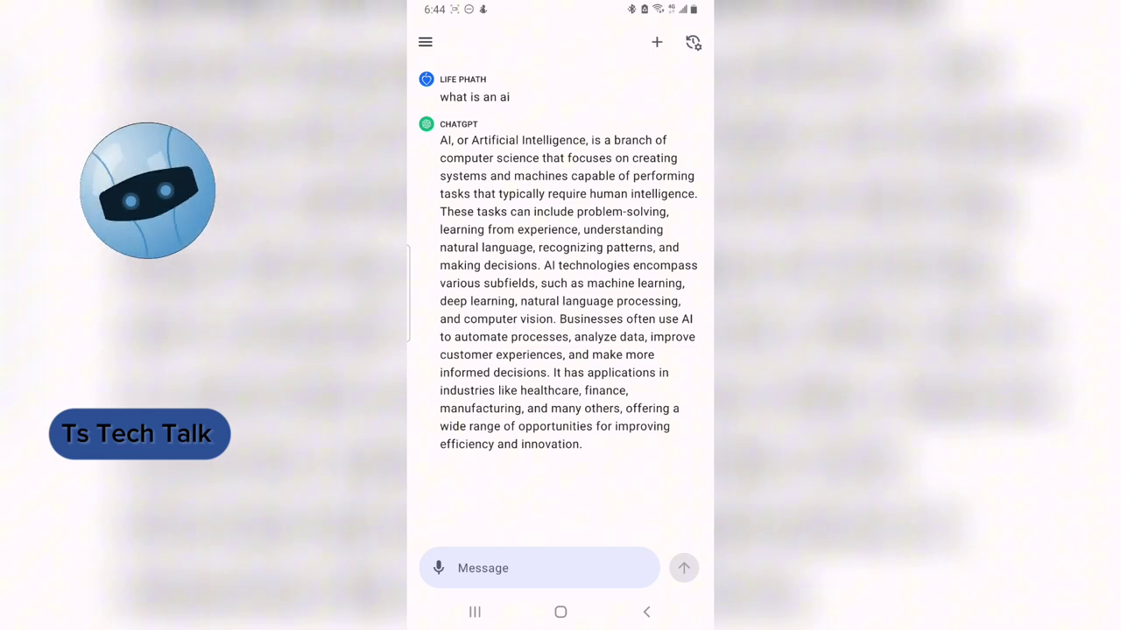
In a new chat, request a 200-character email announcing the new app launching October 28 2023
{"action": "left_click", "coordinate": [425, 42]}
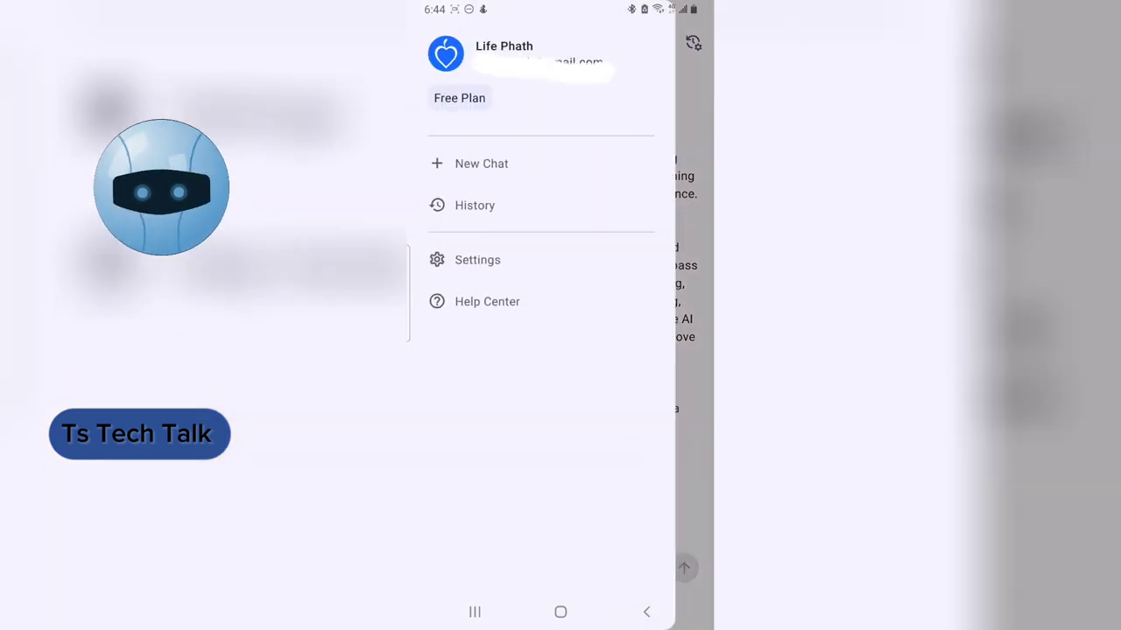
{"action": "left_click", "coordinate": [443, 163]}
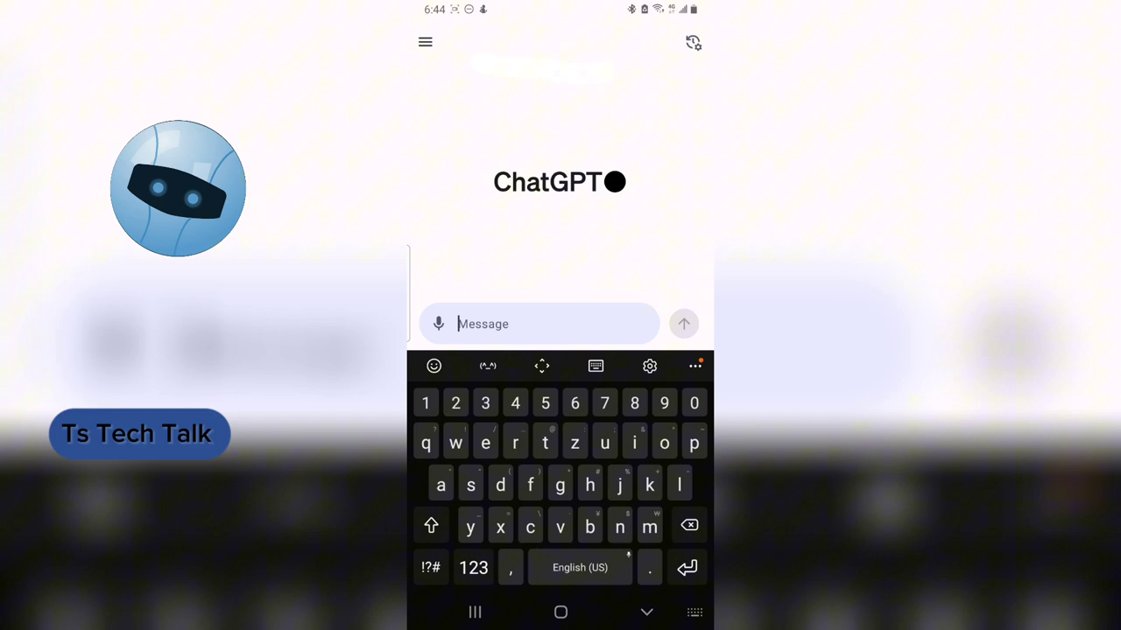
{"action": "type", "text": "w"}
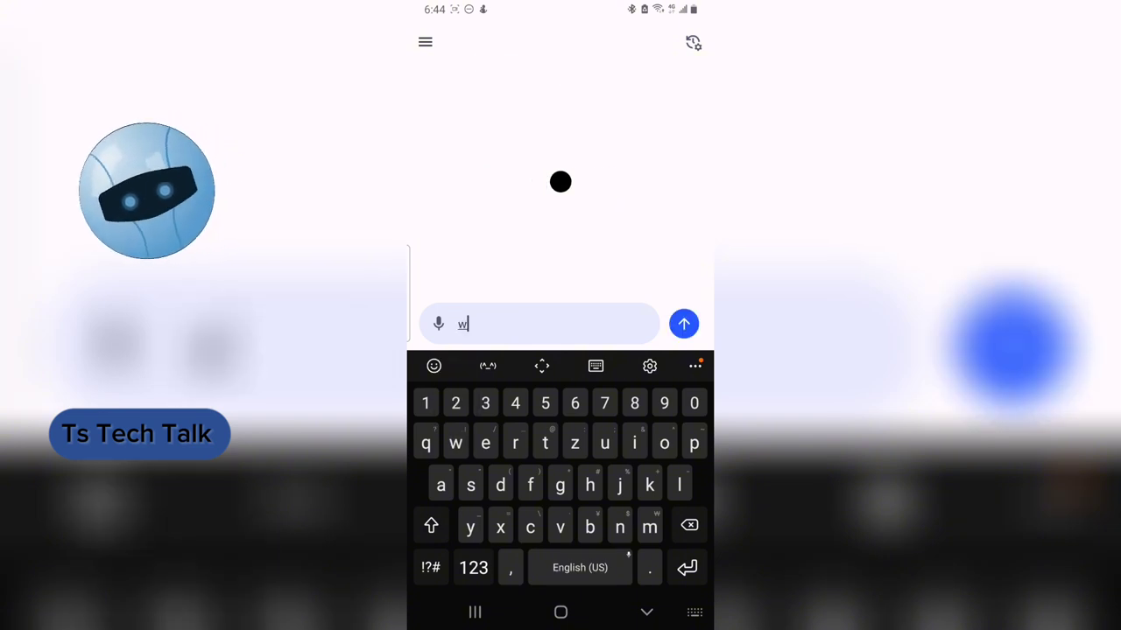
{"action": "type", "text": "rite an email marking message og"}
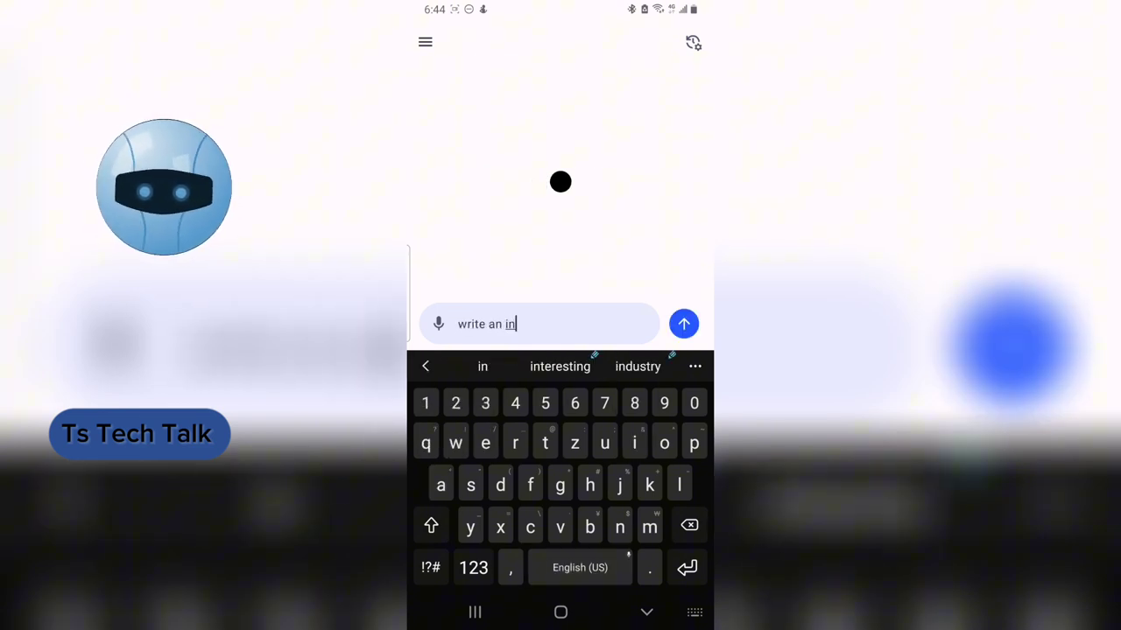
{"action": "key", "text": "BackSpace"}
{"action": "type", "text": "f 200 characters"}
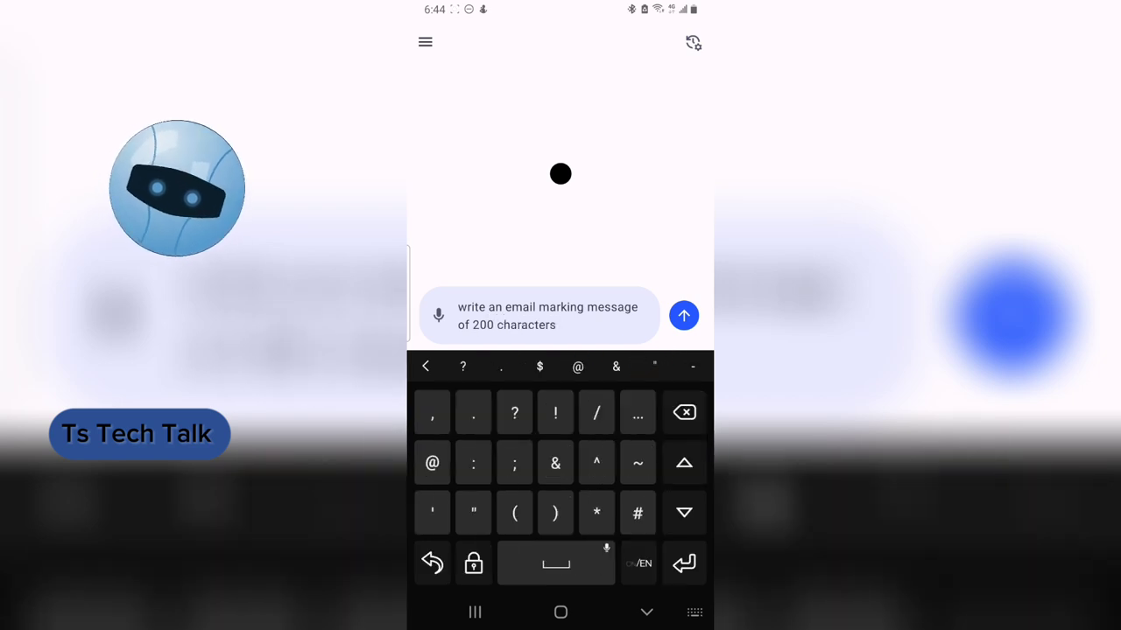
{"action": "type", "text": " about my new application to be "}
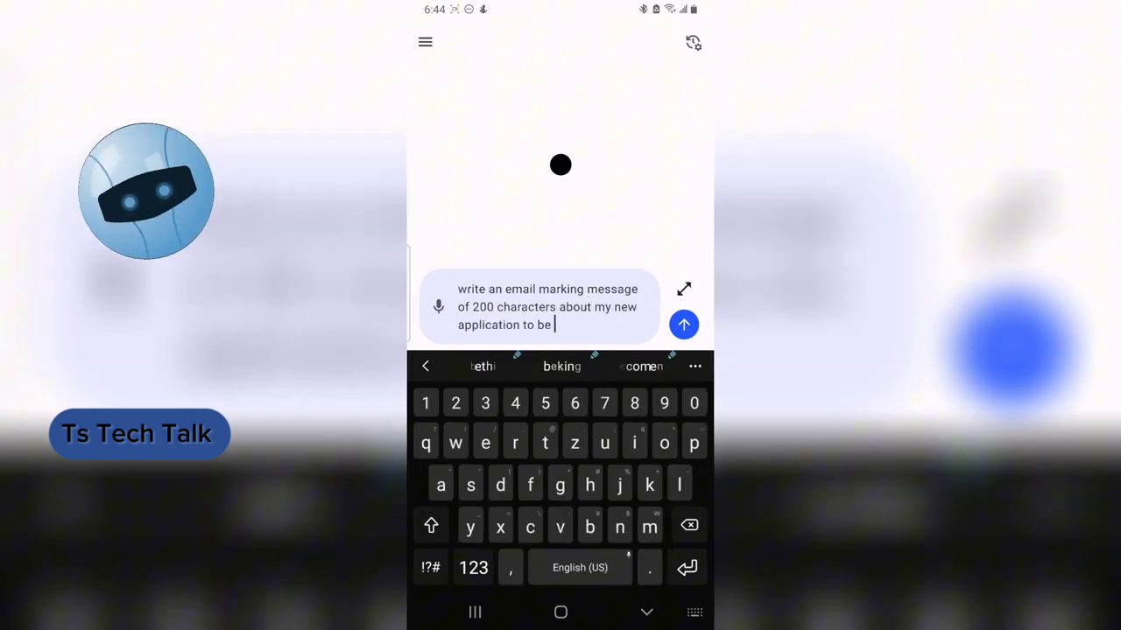
{"action": "type", "text": "lunched on October 28 2023"}
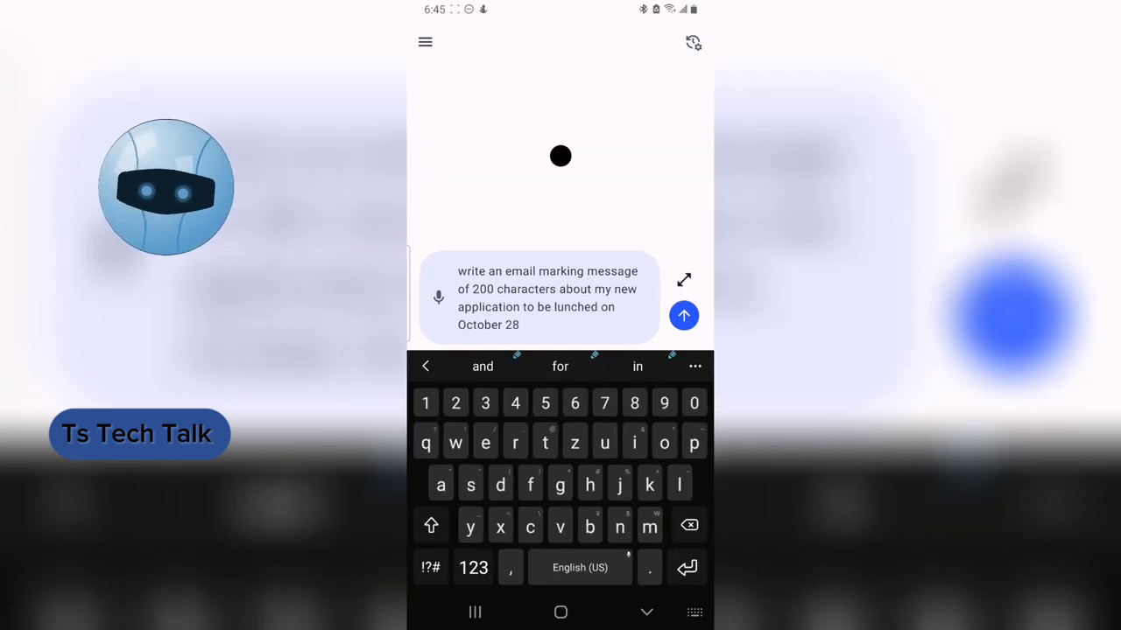
{"action": "left_click", "coordinate": [684, 315]}
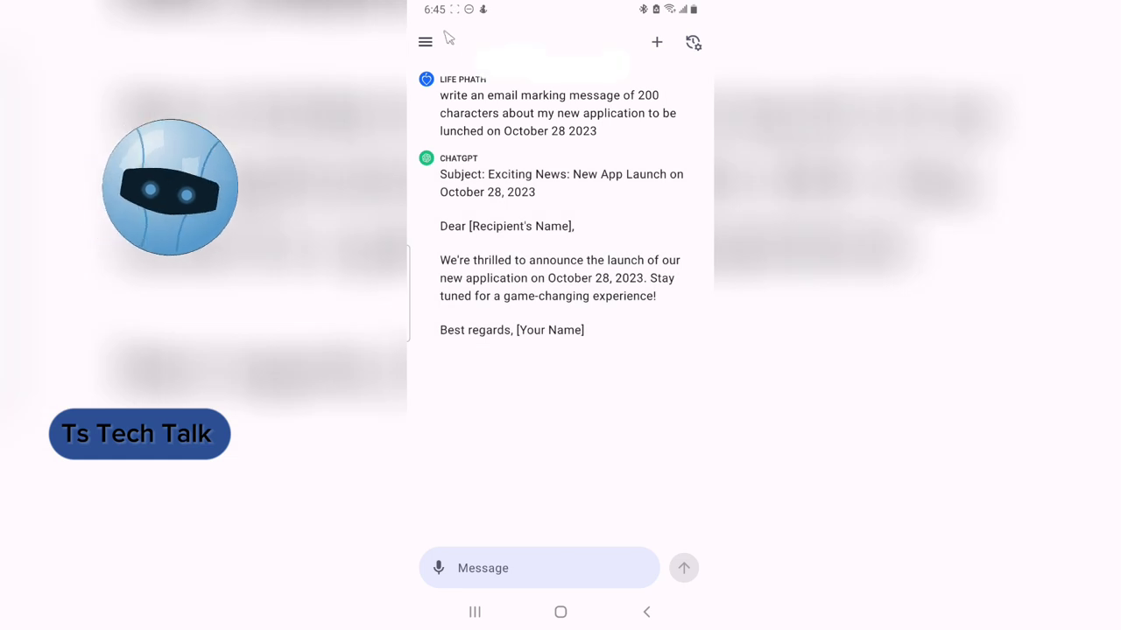
{"action": "left_click", "coordinate": [425, 42]}
{"action": "left_click", "coordinate": [477, 206]}
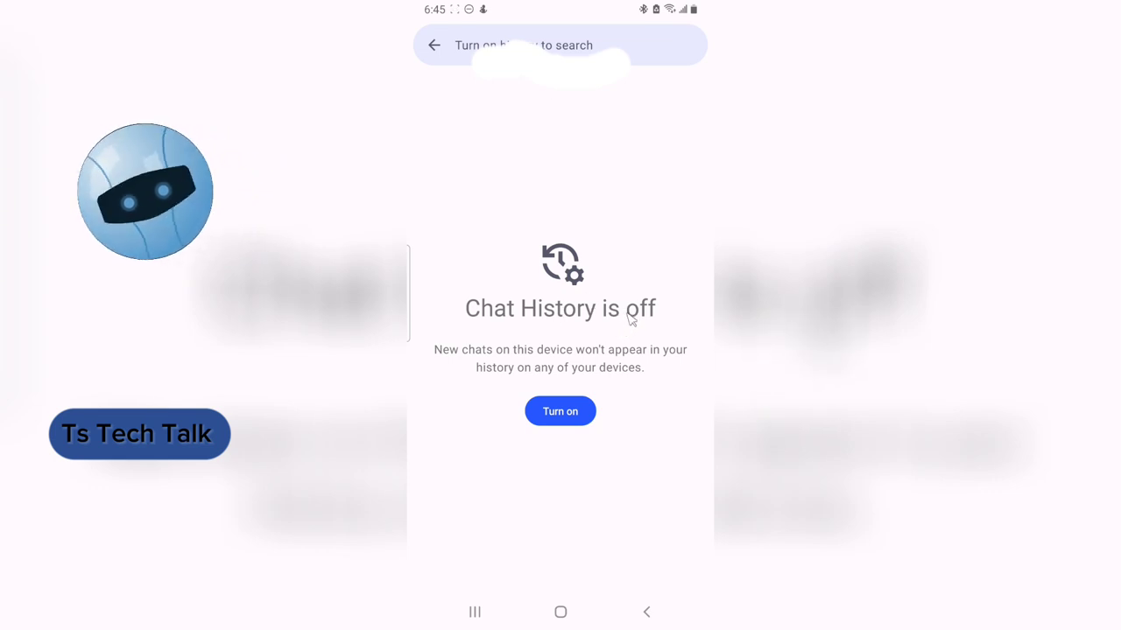
{"action": "left_click", "coordinate": [436, 49]}
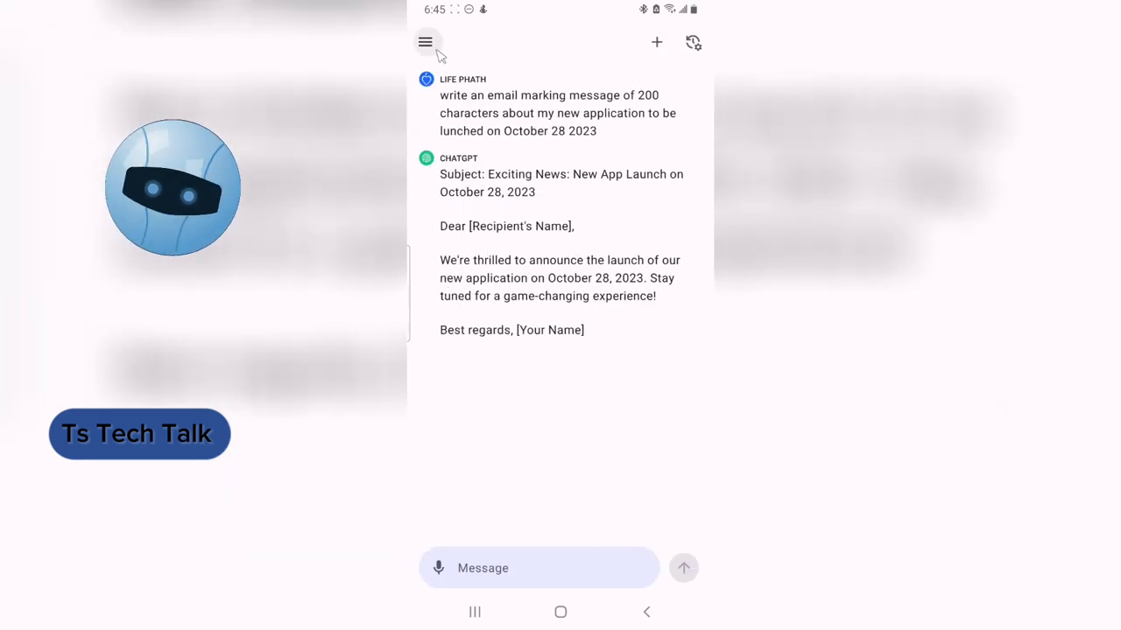